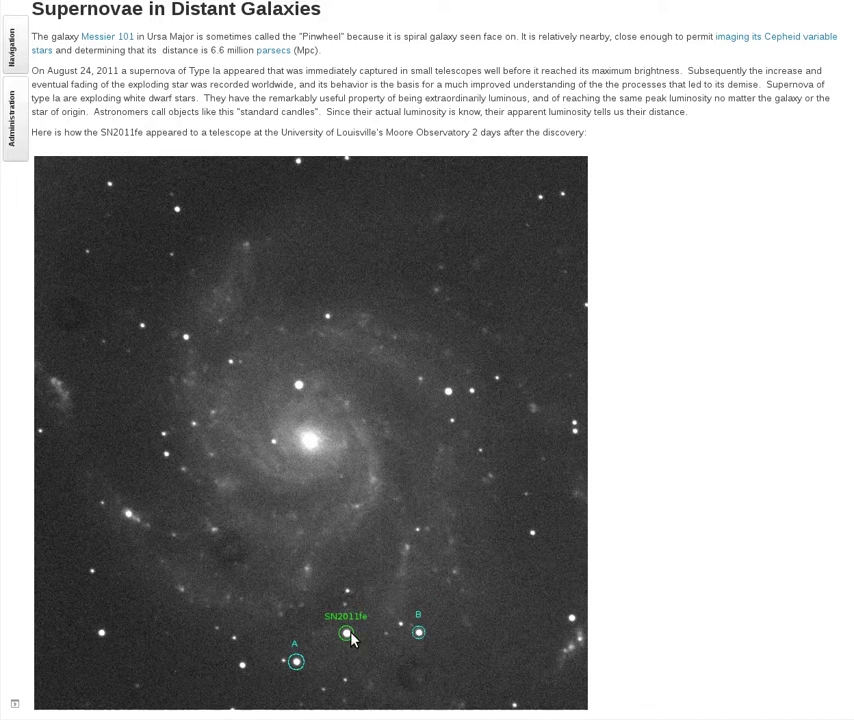
Step: View the M101 image at zoom 1/4 to see the wider field, and return it to zoom 1
scroll(848, 200, "down", 3)
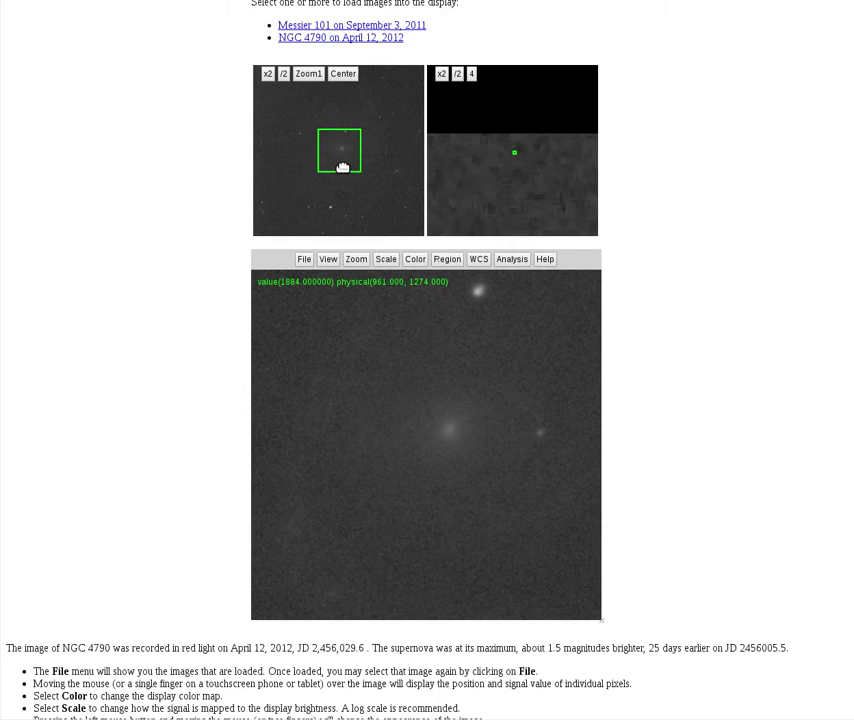
mouse_move(344, 153)
left_mouse_down()
mouse_move(315, 147)
mouse_move(333, 134)
mouse_move(339, 175)
left_mouse_up()
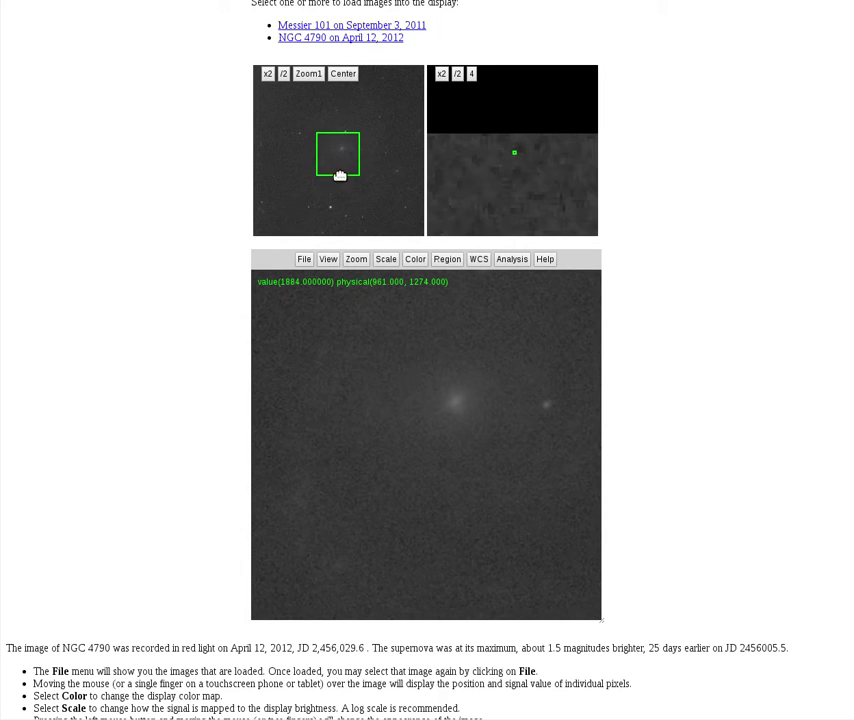
left_click(355, 262)
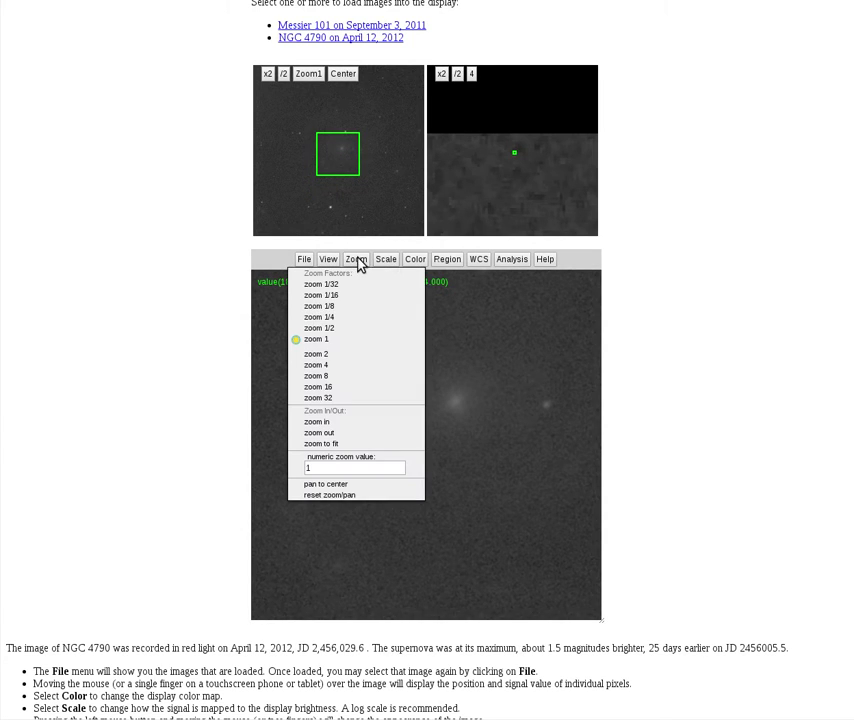
left_click(322, 318)
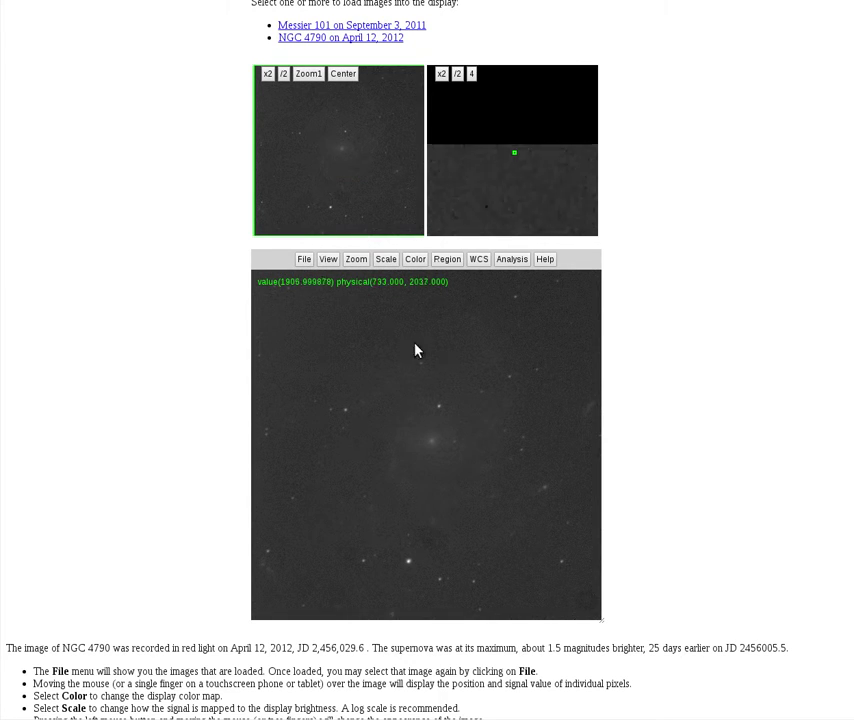
left_click(356, 260)
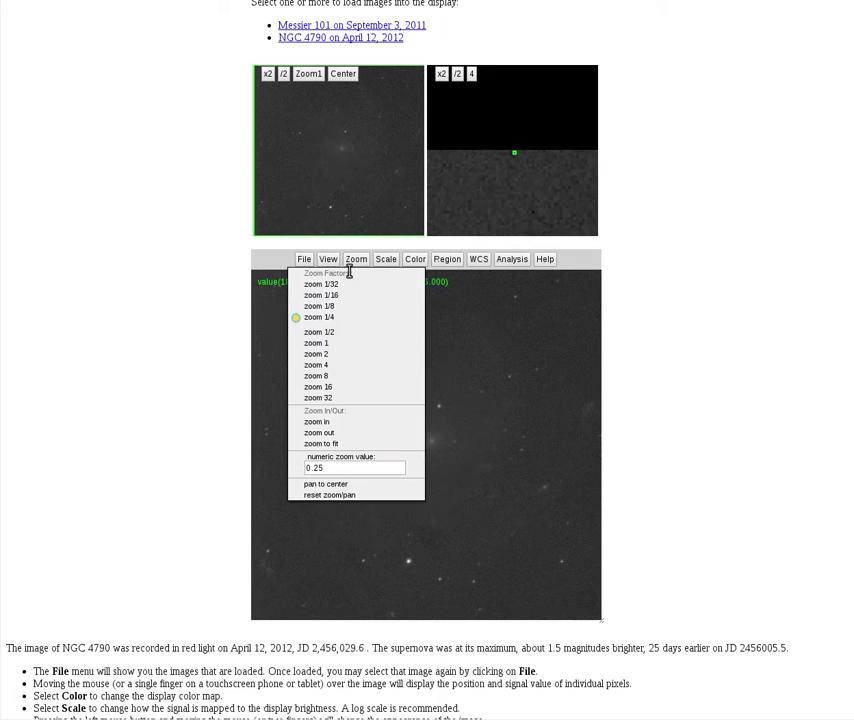
left_click(318, 344)
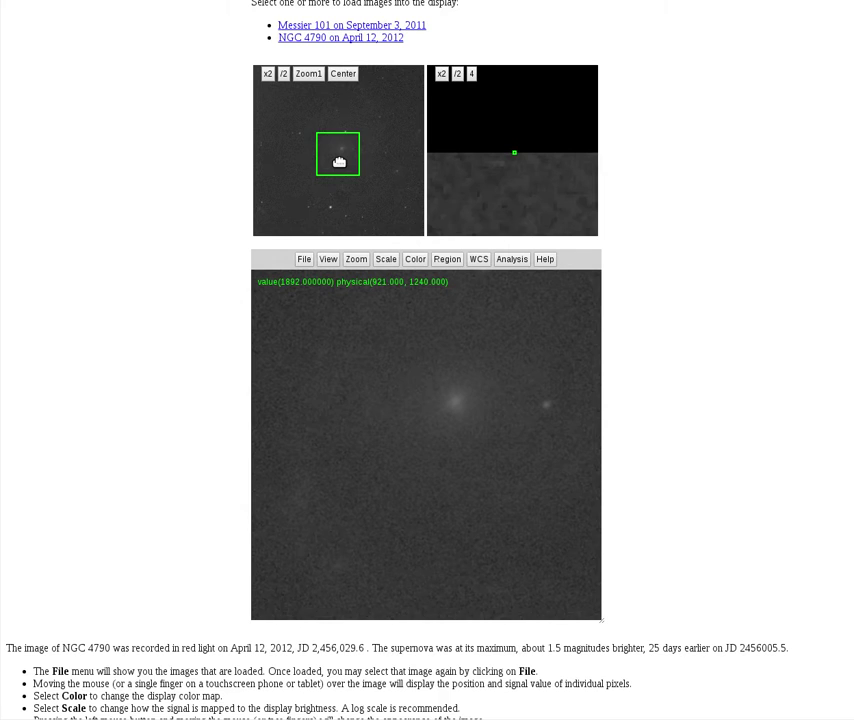
Step: Locate the supernova in the M101 image south of the galaxy core and show it with its neighbouring stars at zoom 1/2
left_click_drag(337, 172, 324, 211)
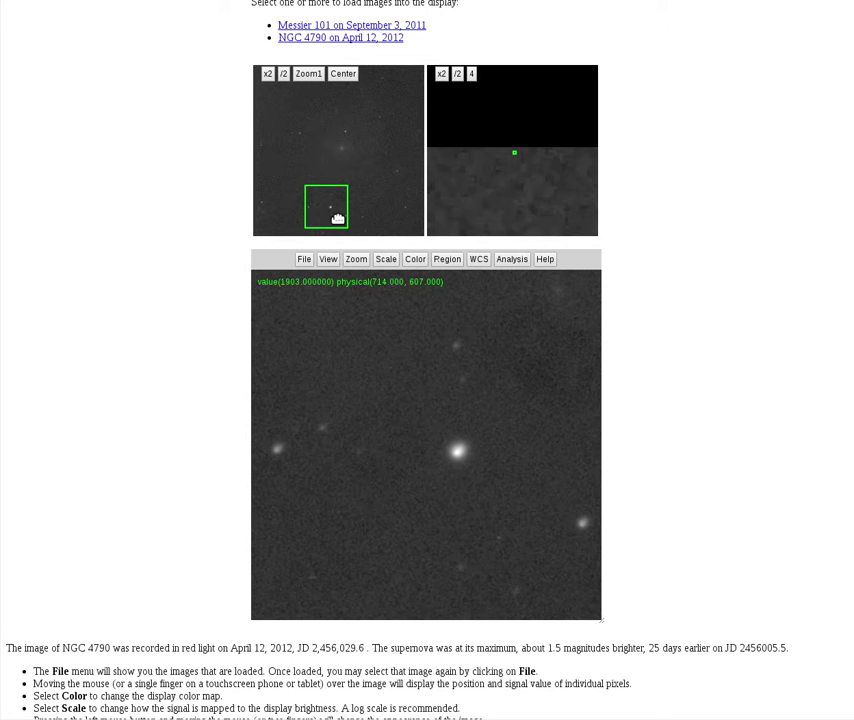
left_click(356, 261)
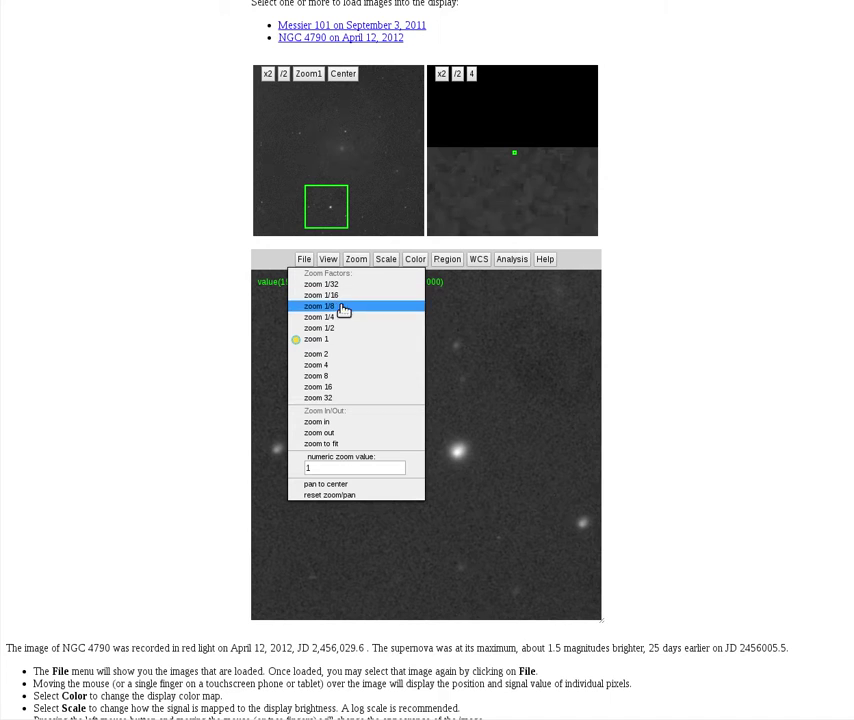
left_click(316, 328)
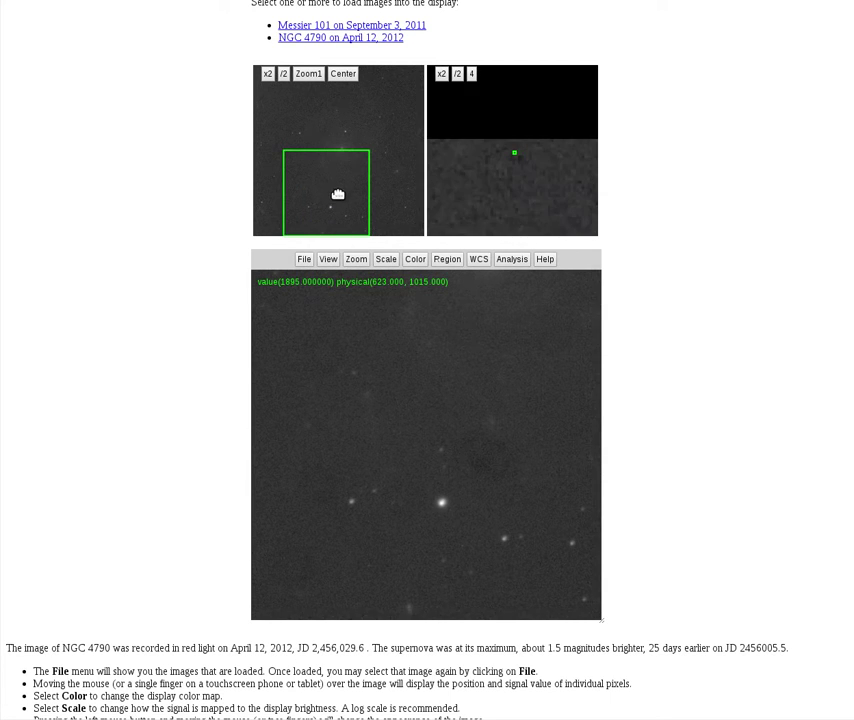
left_click_drag(337, 192, 339, 196)
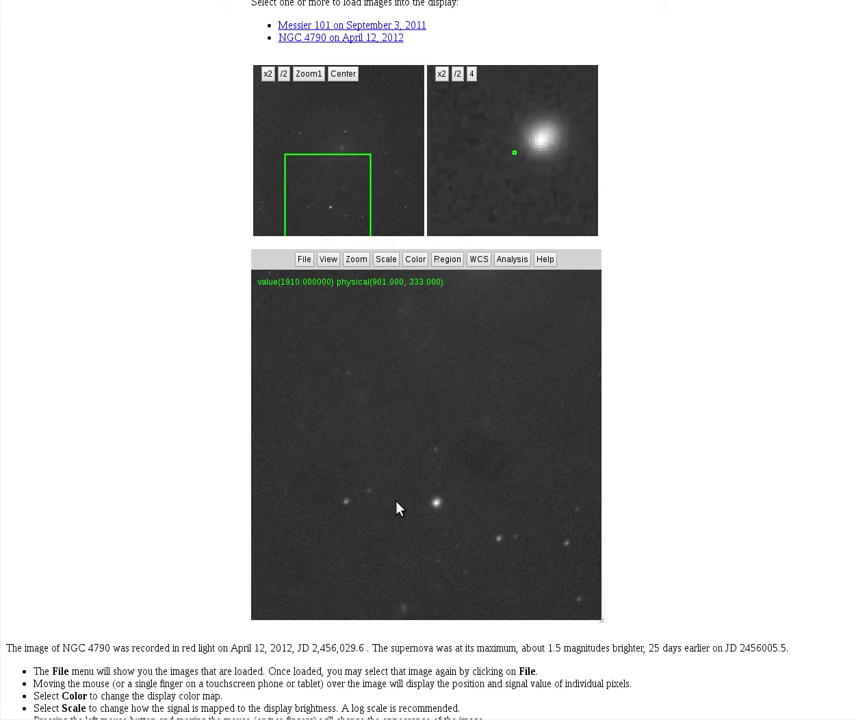
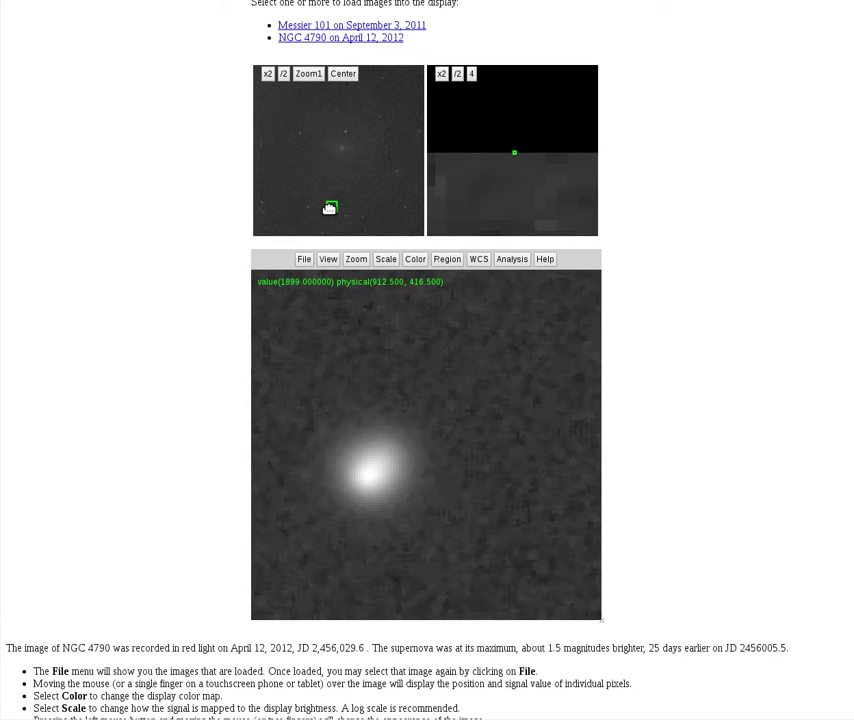
Step: Inspect the signal of the two comparison stars and the supernova in close-up, consulting the lesson's labelled image and reference magnitudes
left_click_drag(329, 208, 309, 205)
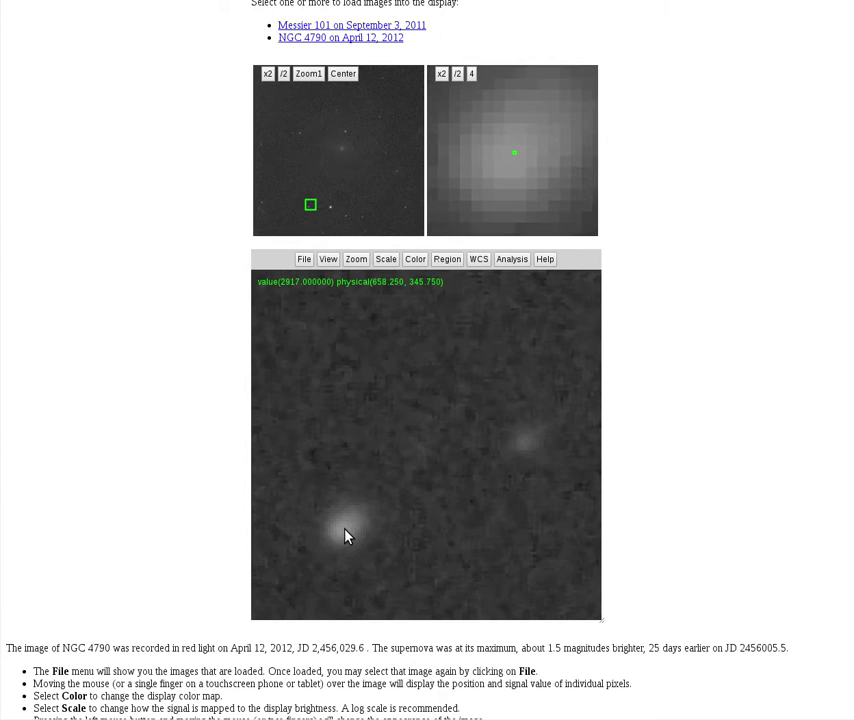
left_click_drag(310, 205, 345, 220)
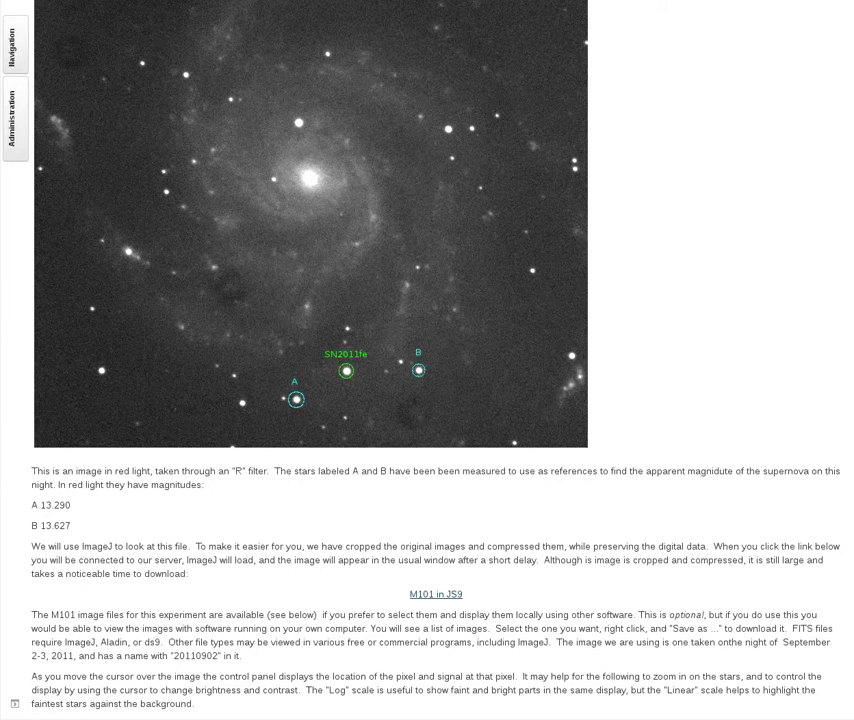
scroll(747, 354, "down", 5)
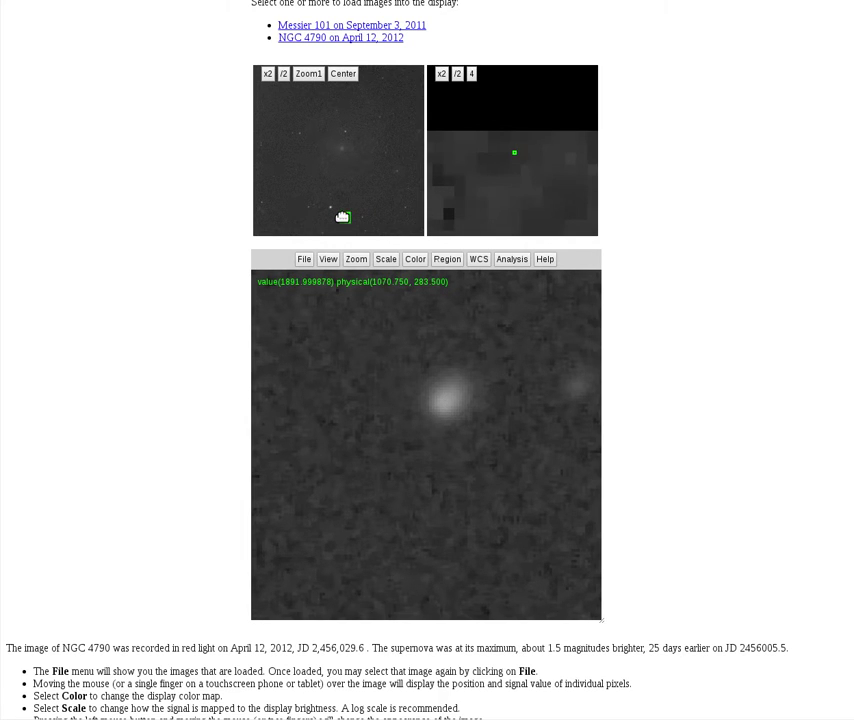
left_click_drag(342, 216, 307, 207)
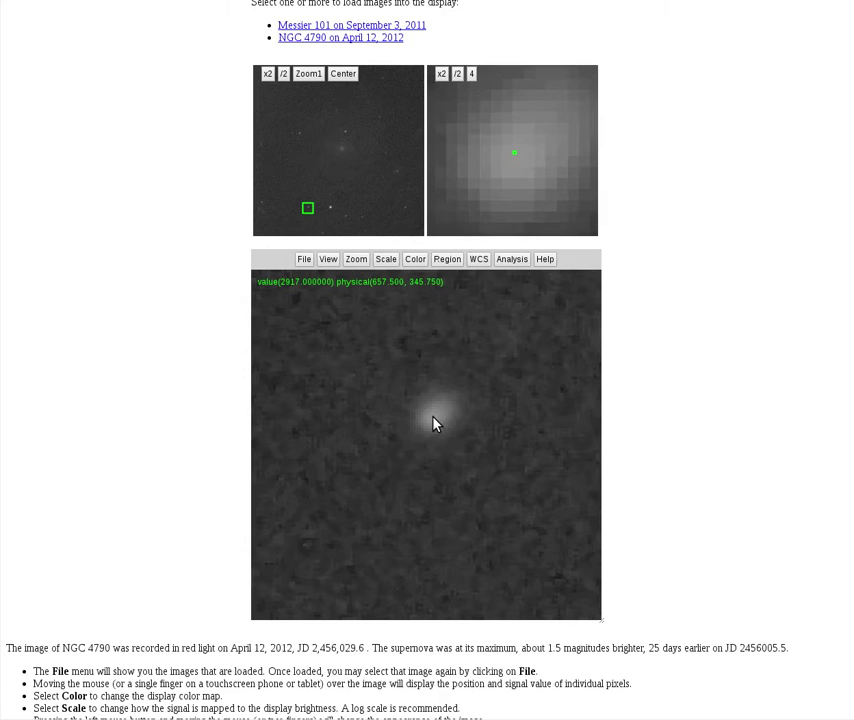
left_click_drag(307, 208, 330, 209)
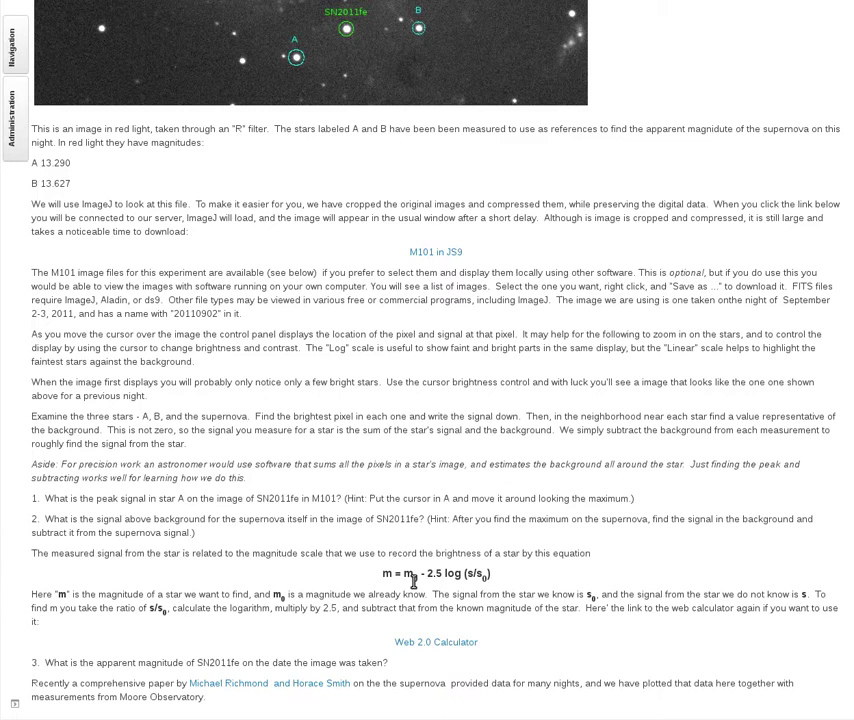
Step: Open the Web 2.0 Calculator linked in the lesson and divide 22000 by 2000
left_click(432, 645)
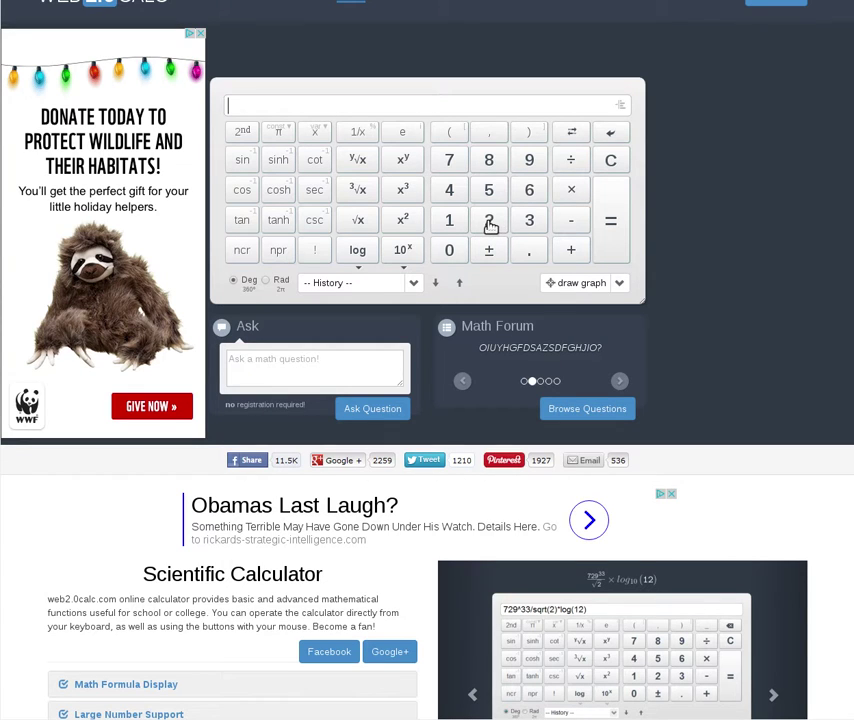
left_click(489, 226)
left_click(489, 226)
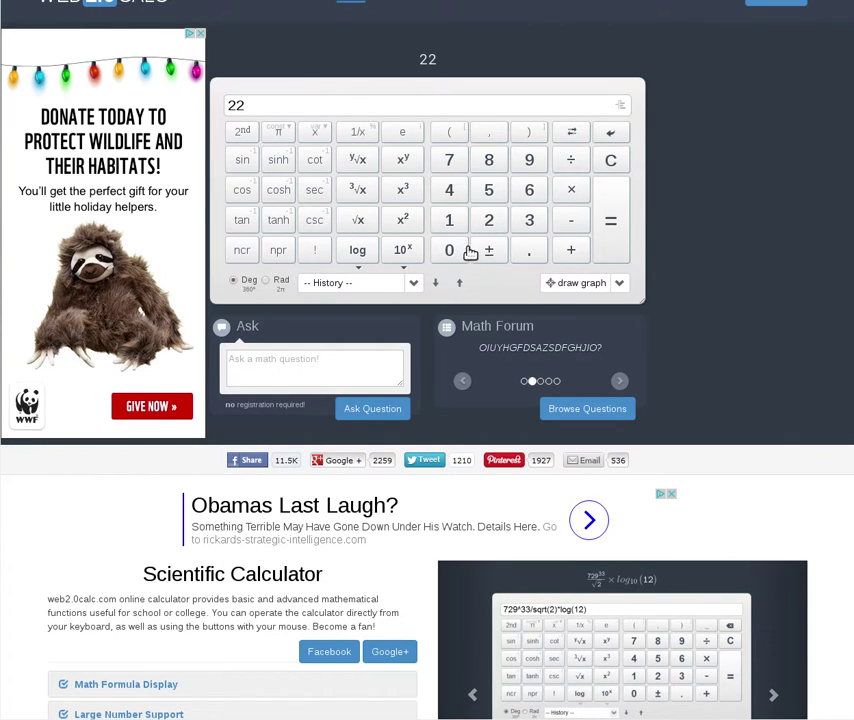
left_click(452, 250)
left_click(452, 250)
left_click(452, 250)
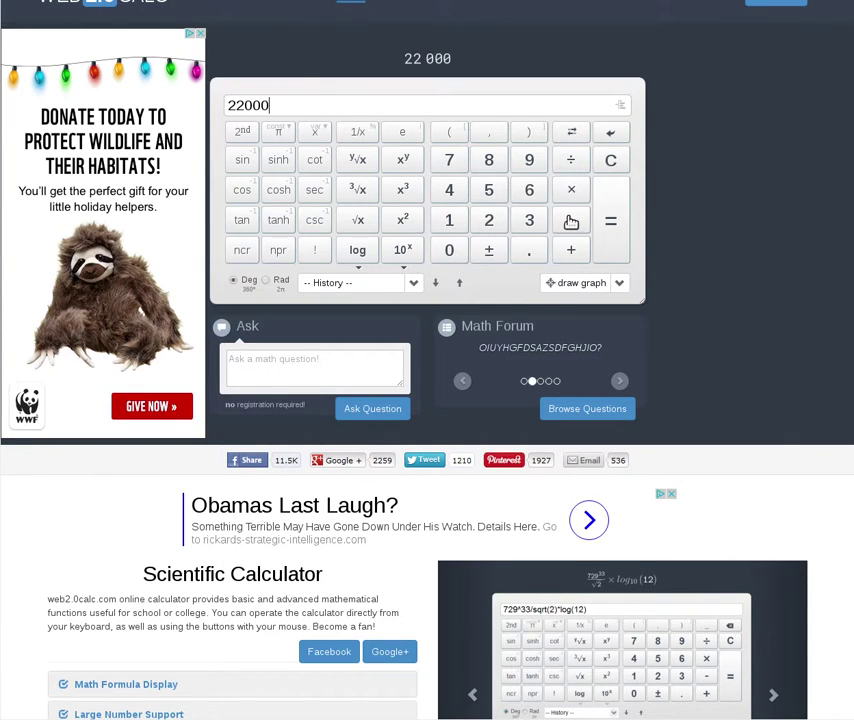
left_click(571, 162)
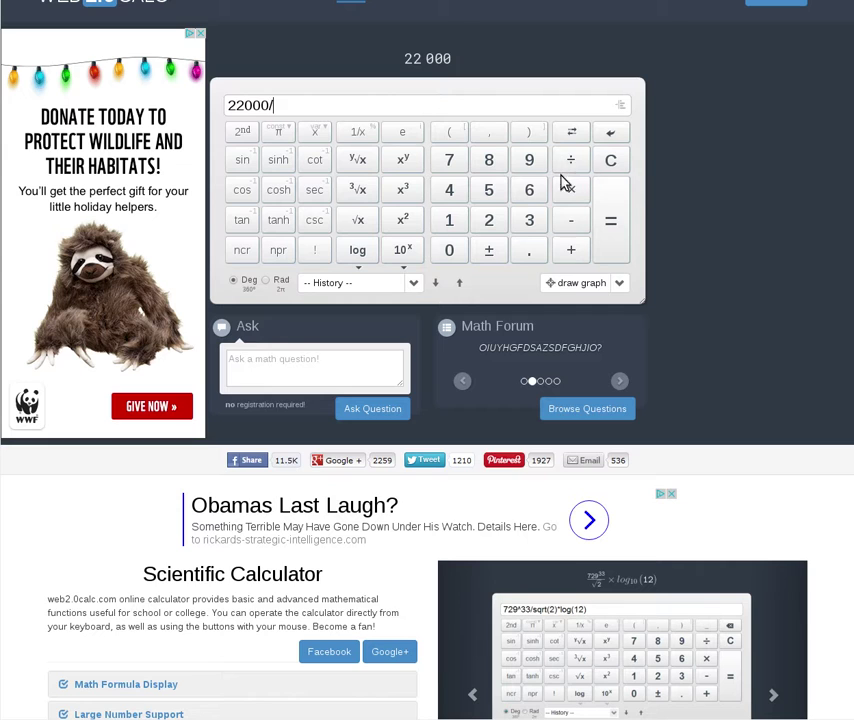
left_click(490, 222)
left_click(455, 256)
left_click(455, 256)
left_click(455, 256)
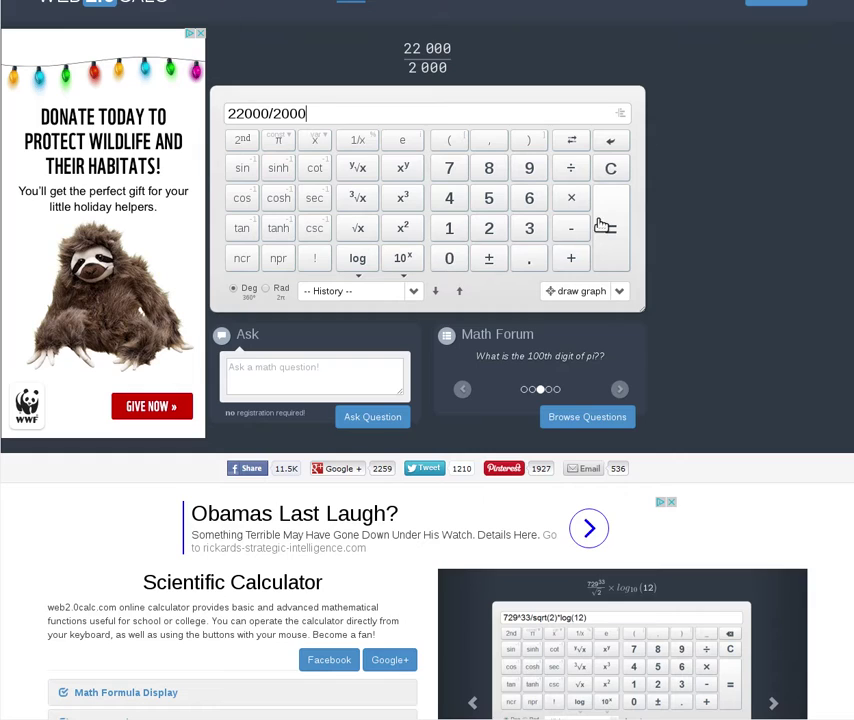
left_click(572, 170)
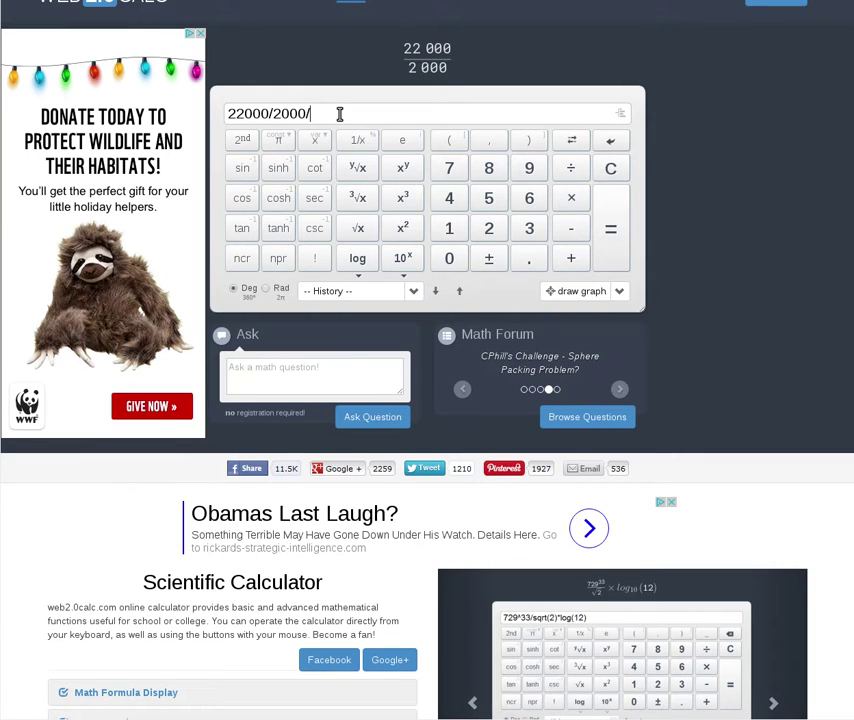
left_click(616, 244)
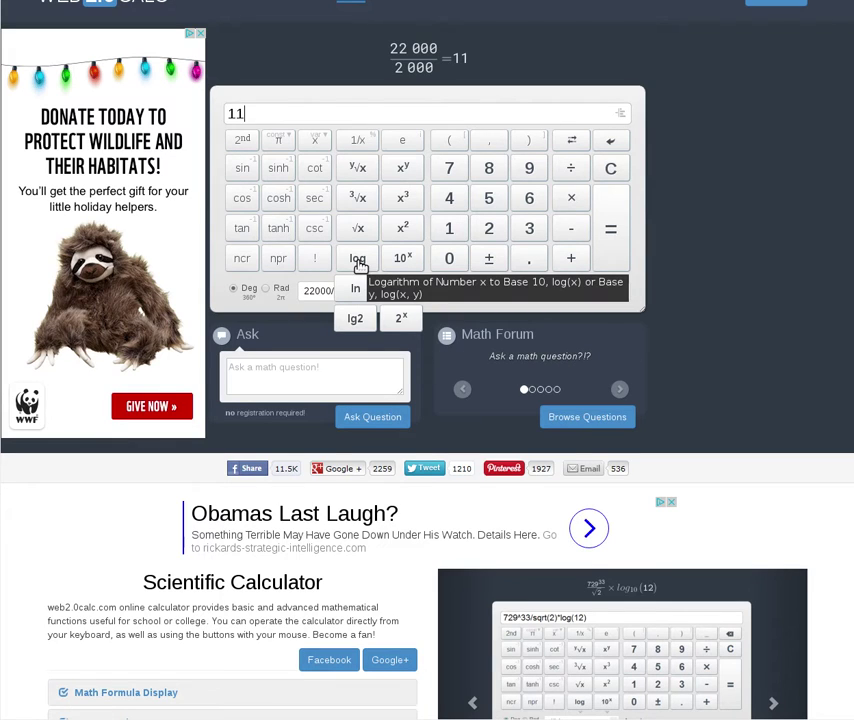
Step: Multiply the base-10 logarithm of the quotient by 2.5 and go back to the lesson page
left_click(357, 260)
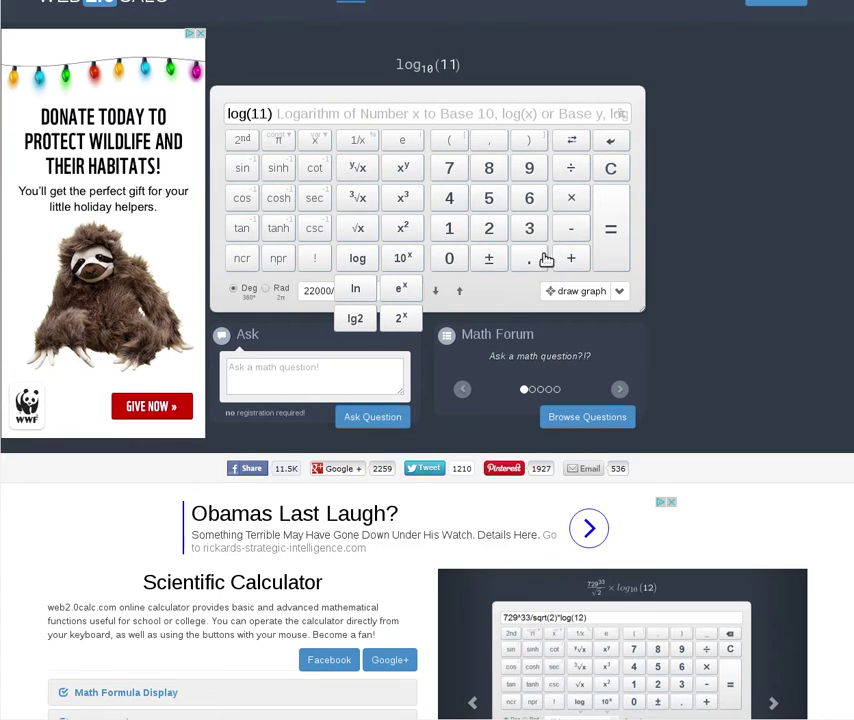
left_click(608, 232)
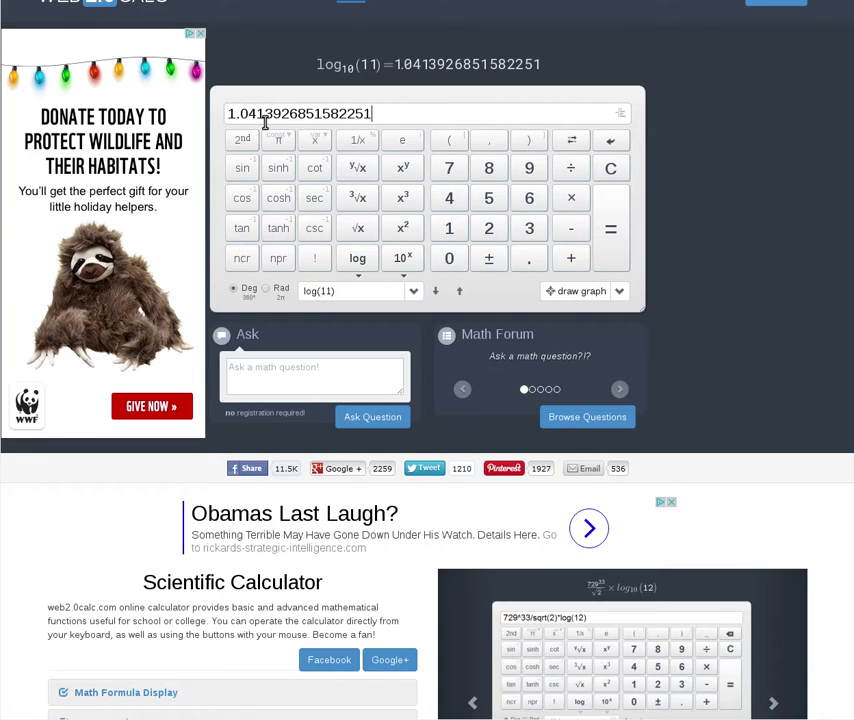
left_click(571, 199)
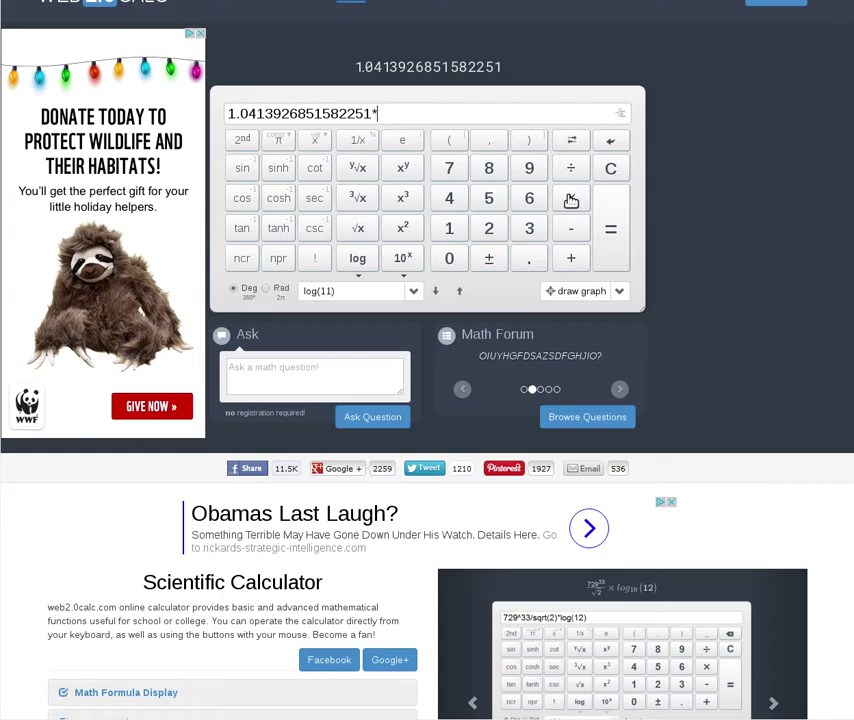
type("2.5")
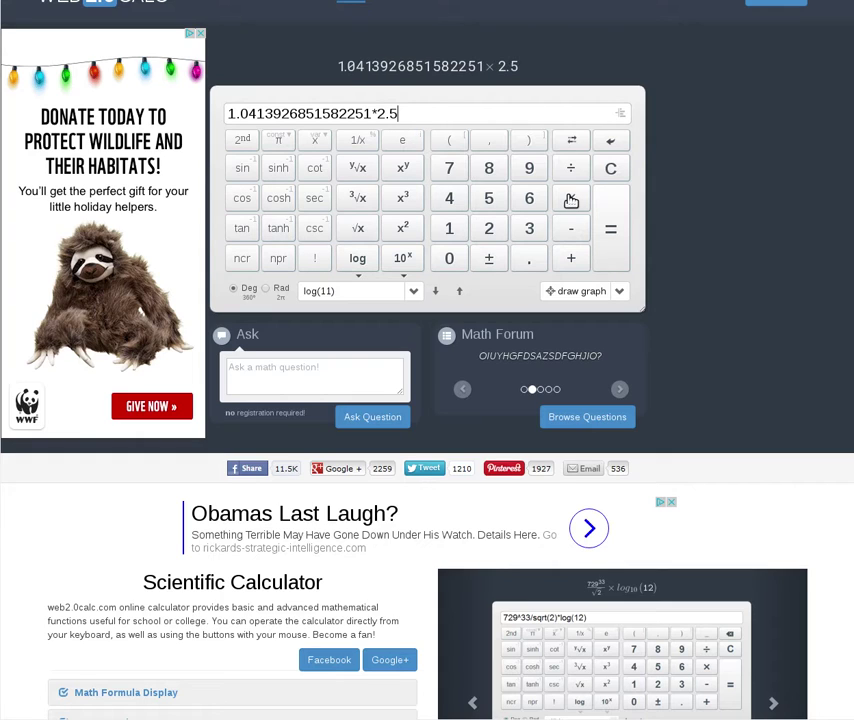
left_click(612, 232)
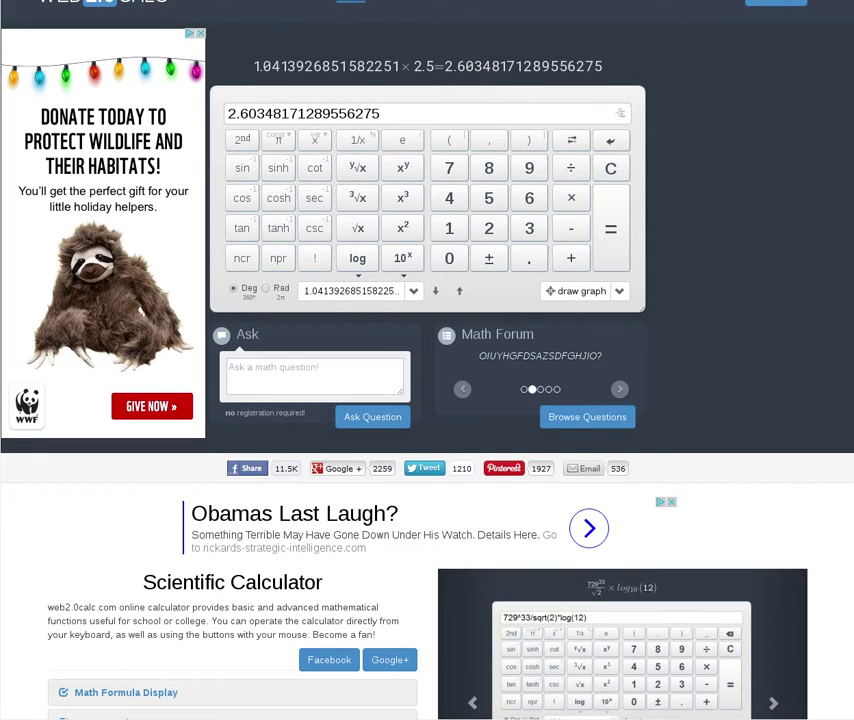
key("alt+Left")
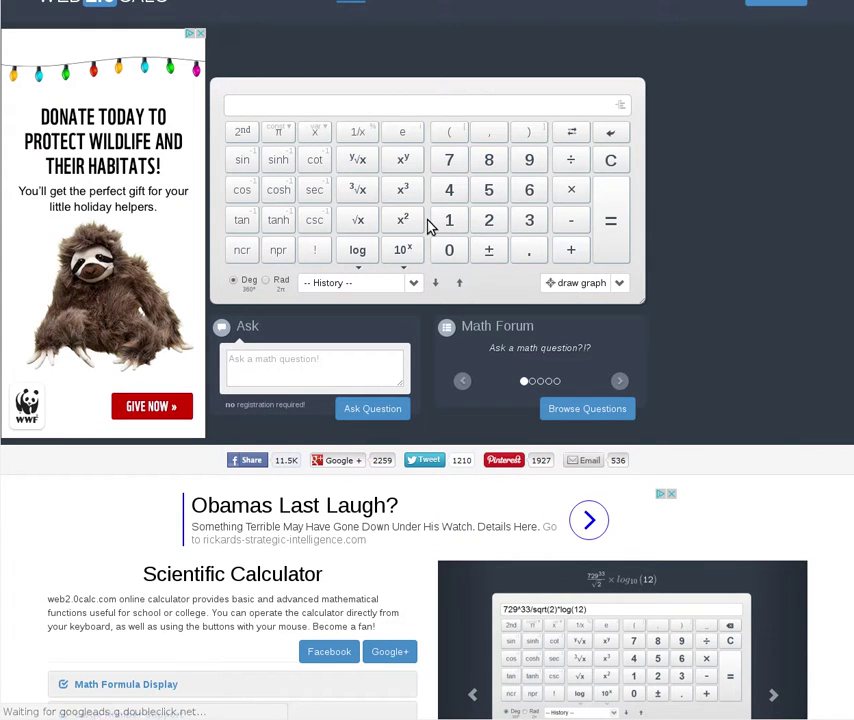
Step: Subtract 2.6 from 13.3 in the web calculator and return to the lesson page
left_click(451, 223)
left_click(526, 223)
left_click(530, 251)
left_click(532, 224)
left_click(568, 226)
left_click(490, 221)
left_click(530, 252)
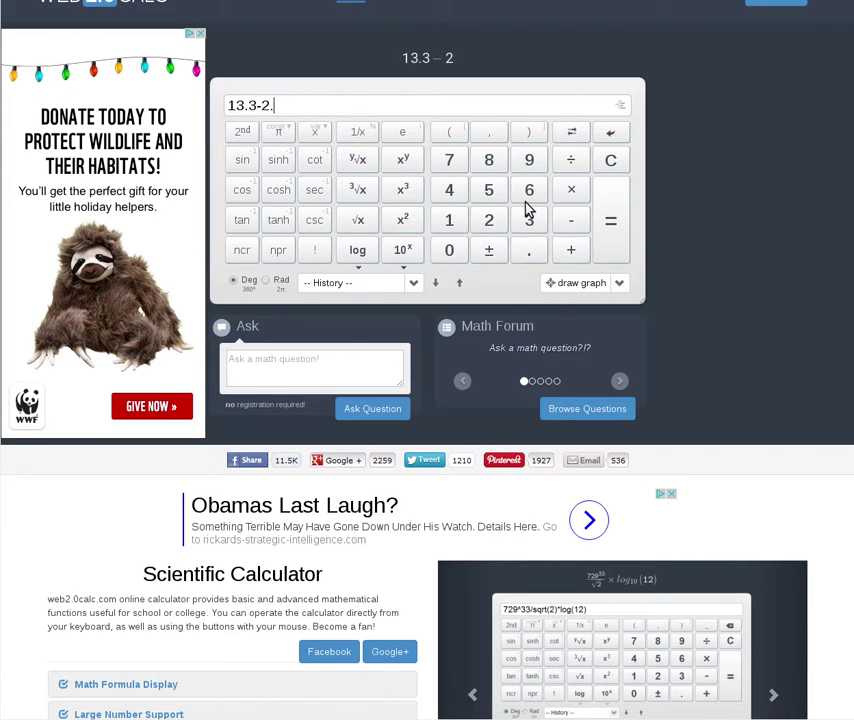
left_click(532, 192)
left_click(620, 239)
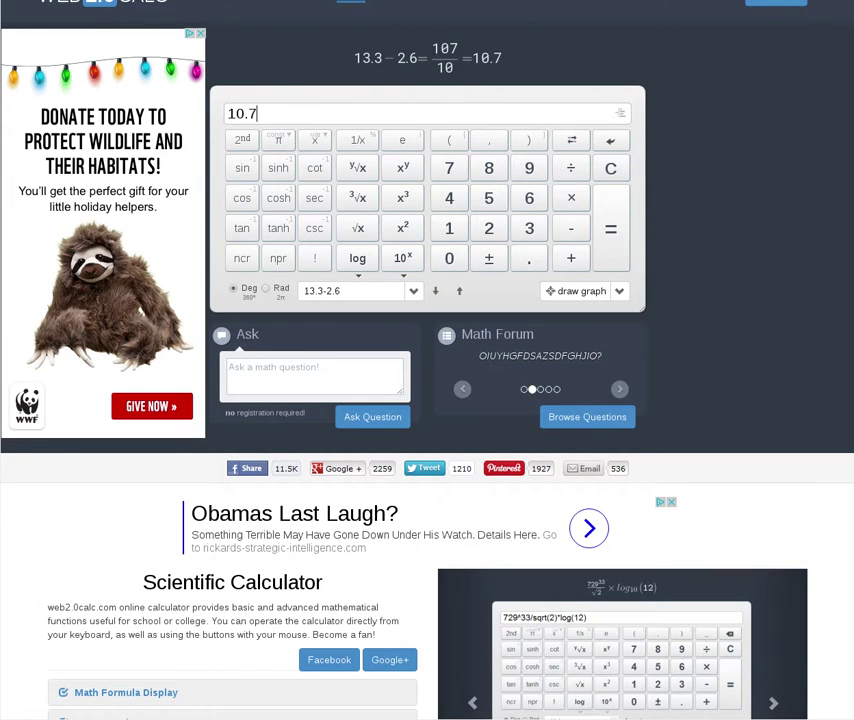
key("alt+Left")
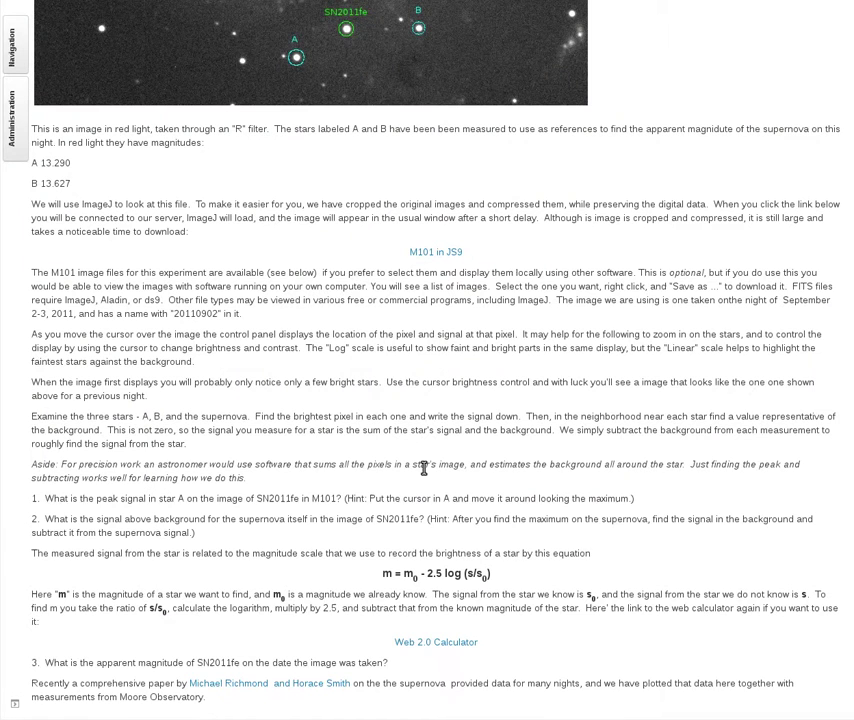